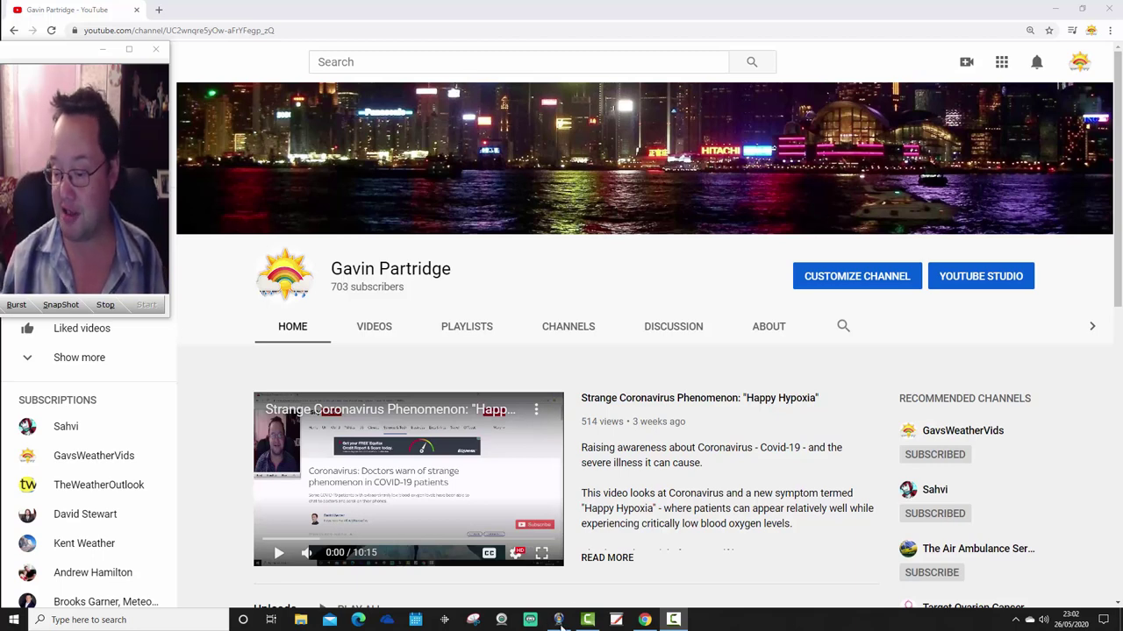
Show the screen recorder's capture panel with the elapsed duration and Stop button.
left_click(673, 619)
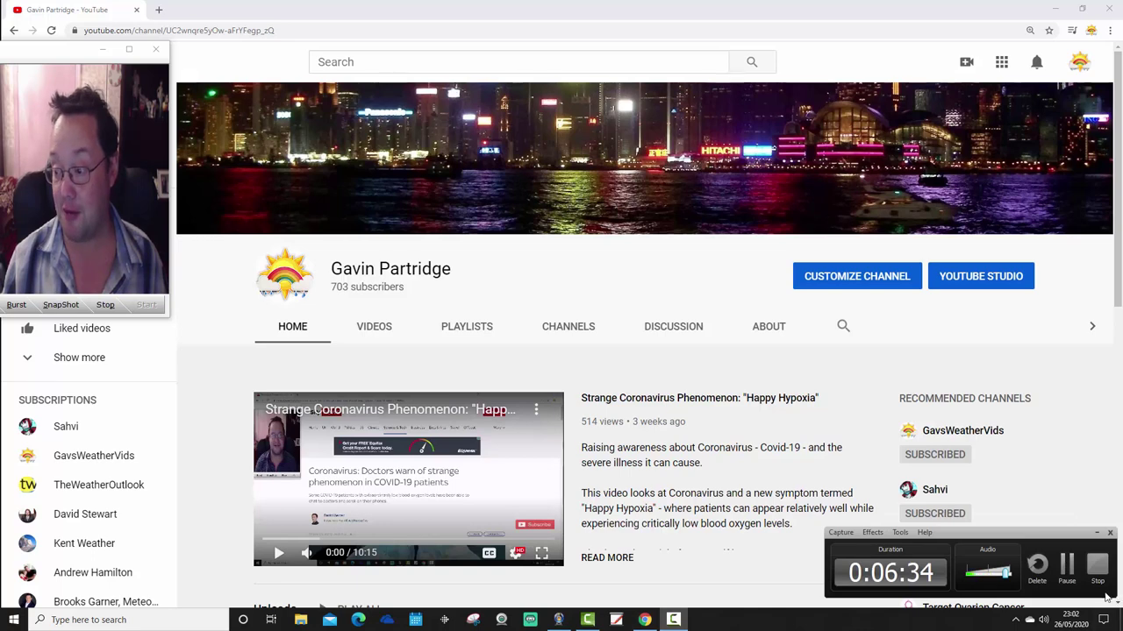